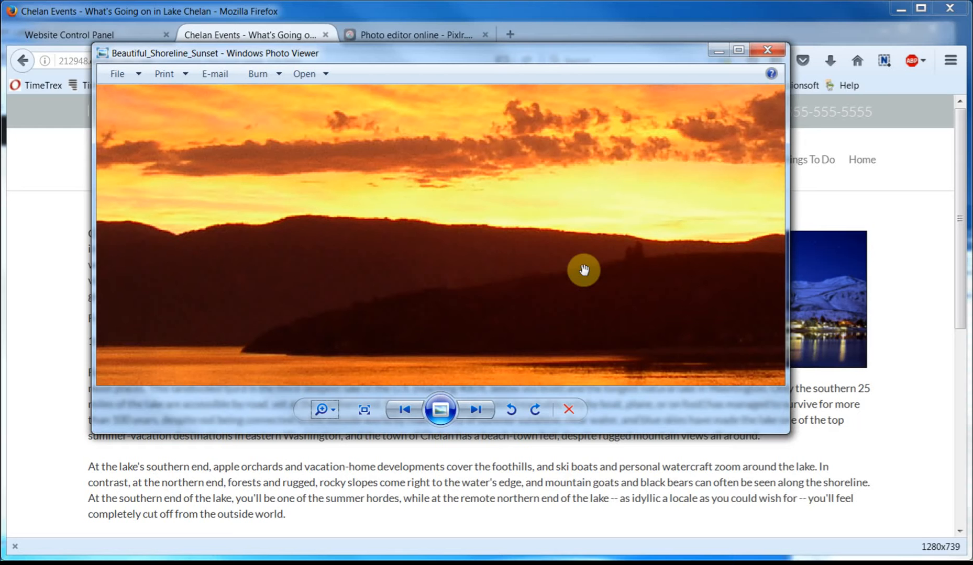
- Check the pixel dimensions of the Beautiful_Shoreline_Sunset photo in its file properties, and put the photo viewer away
{"action": "left_click_drag", "start_coordinate": [584, 269], "coordinate": [467, 239]}
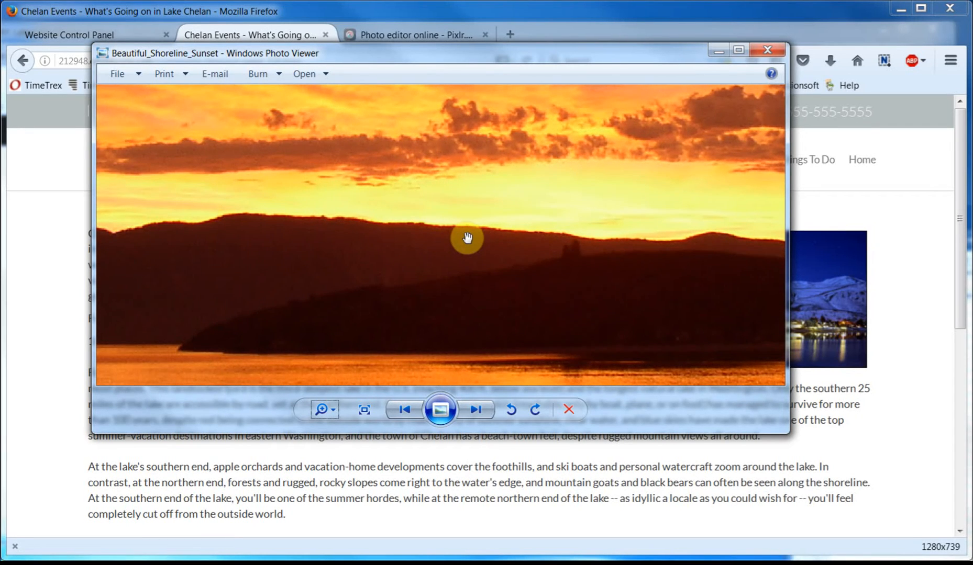
{"action": "right_click", "coordinate": [467, 239]}
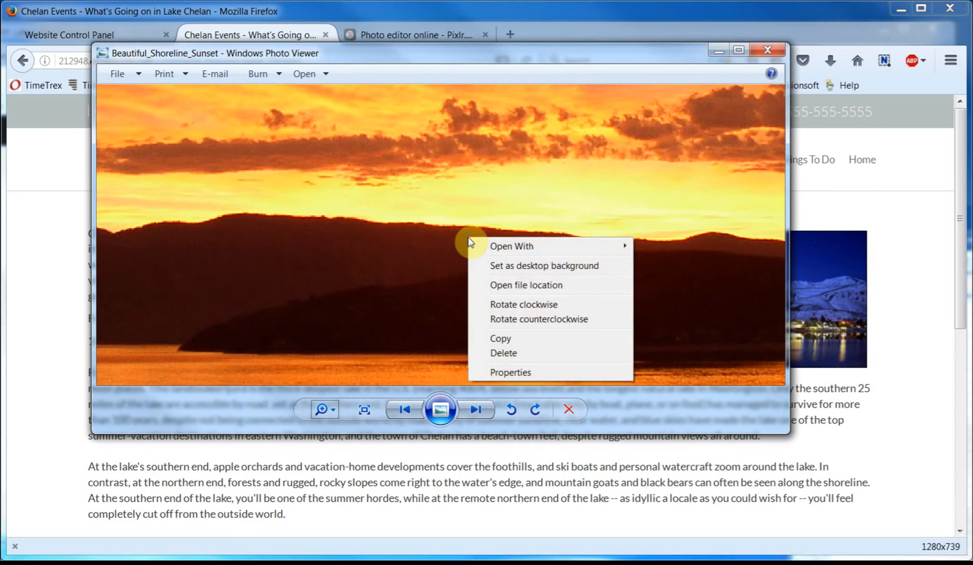
{"action": "left_click", "coordinate": [504, 375]}
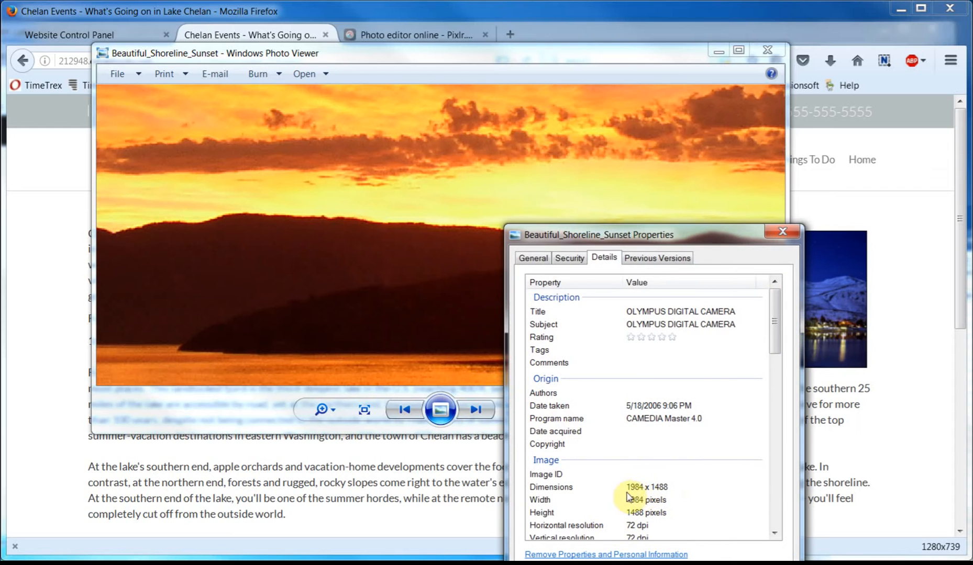
{"action": "left_click", "coordinate": [774, 232]}
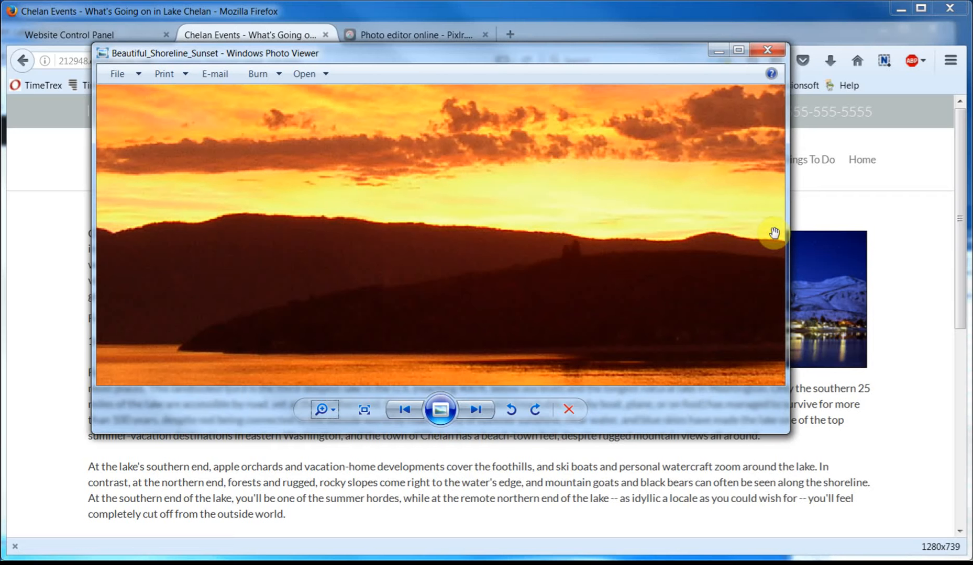
{"action": "left_click", "coordinate": [718, 51]}
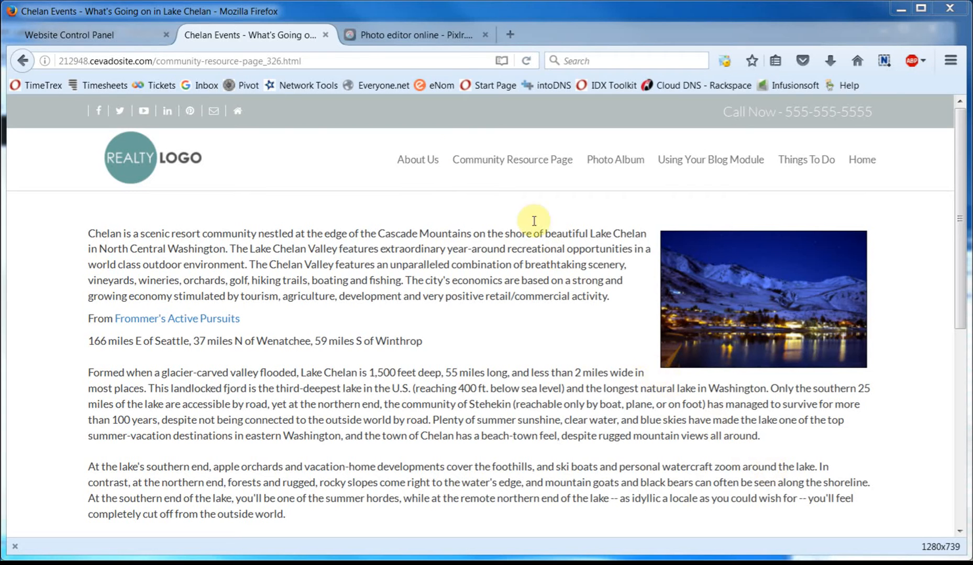
- Switch to Pixlr, launch the Pixlr Express web app and open Beautiful_Shoreline_Sunset from Sample Pictures
{"action": "left_click", "coordinate": [397, 37]}
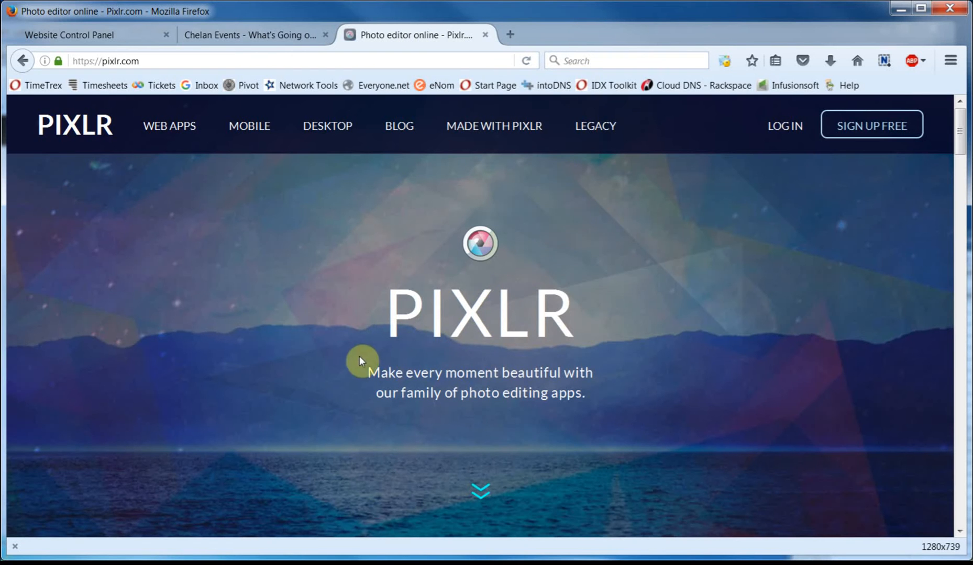
{"action": "left_click", "coordinate": [173, 131]}
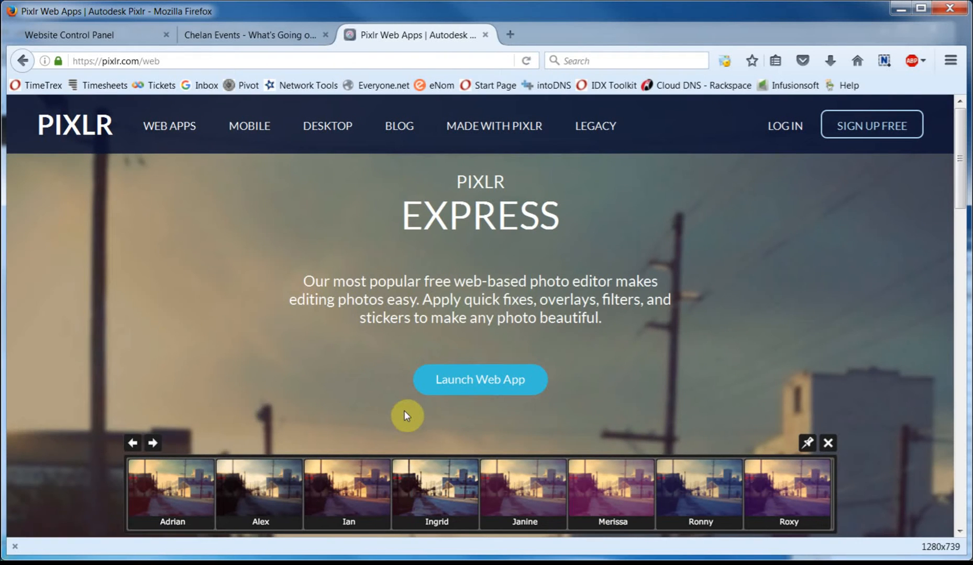
{"action": "left_click", "coordinate": [465, 386]}
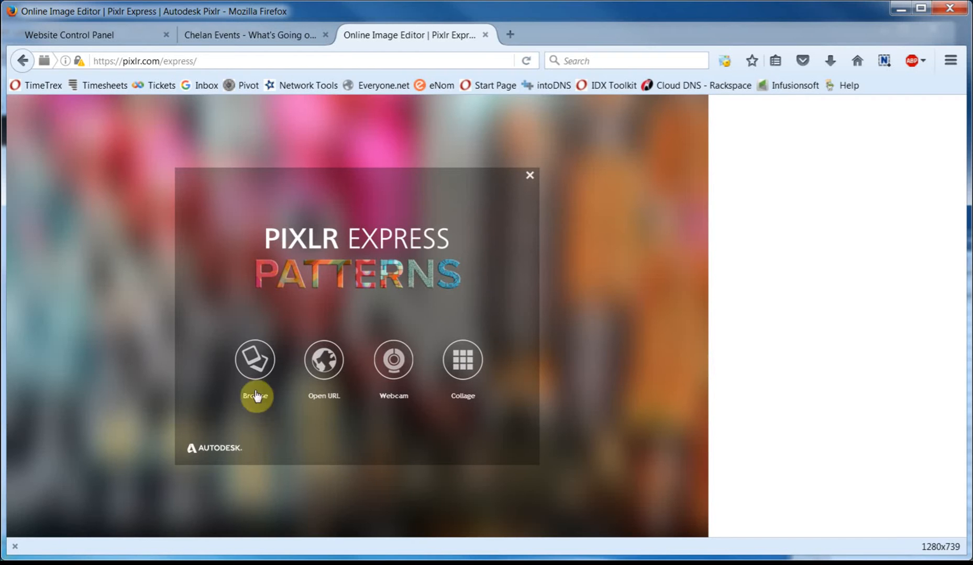
{"action": "left_click", "coordinate": [255, 362]}
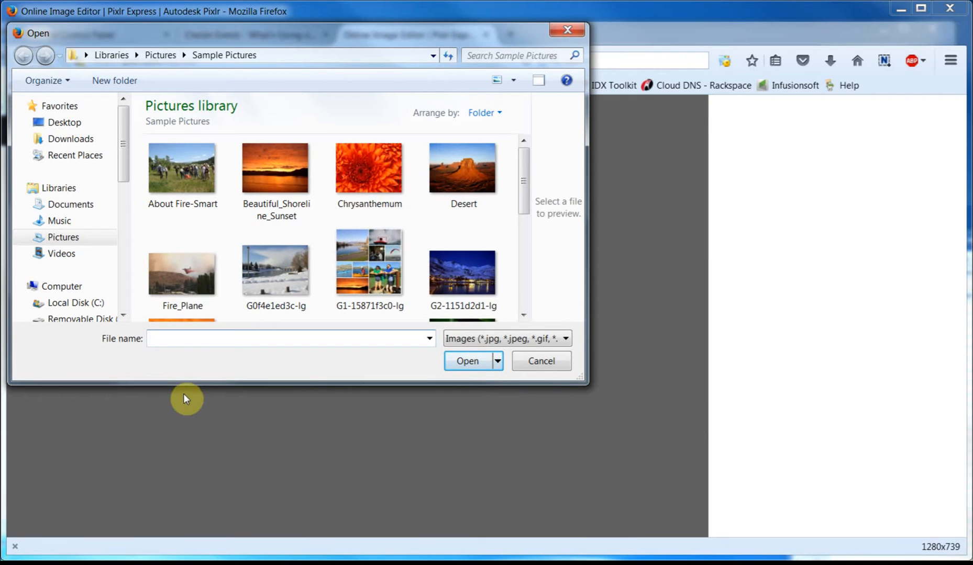
{"action": "left_click", "coordinate": [271, 177]}
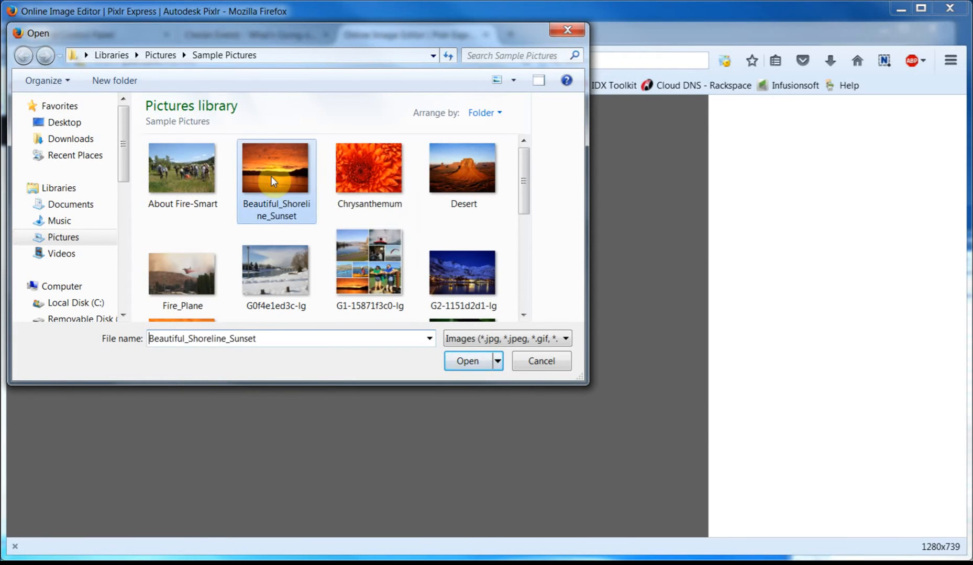
{"action": "double_click", "coordinate": [270, 176]}
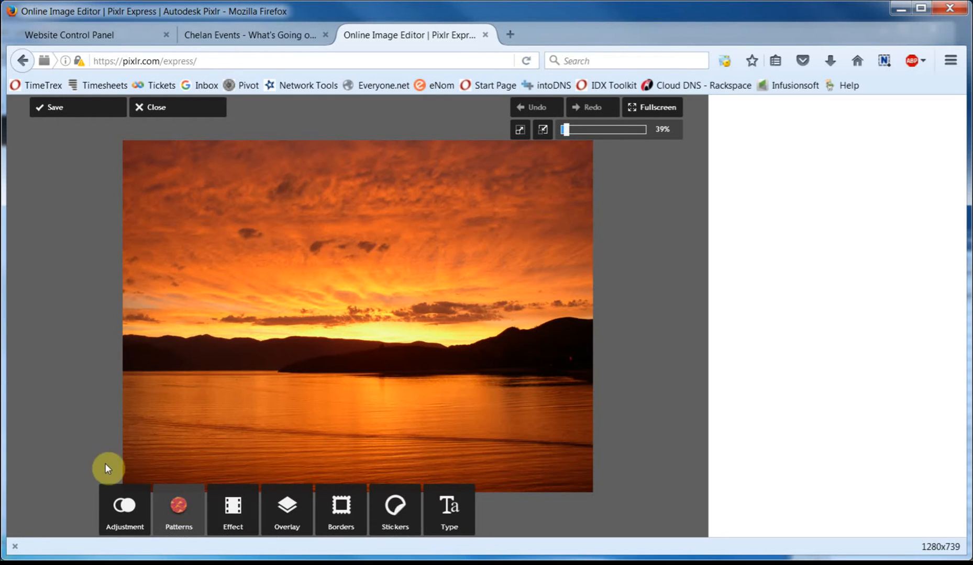
- Resize the photo to 300 pixels wide with its proportions kept, and view it at 100%
{"action": "left_click", "coordinate": [136, 525]}
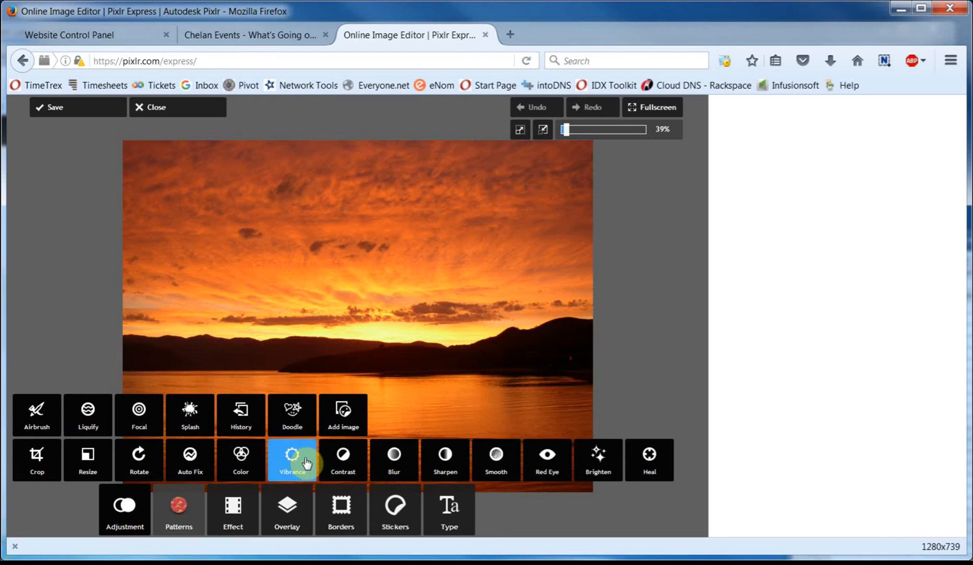
{"action": "left_click", "coordinate": [90, 465]}
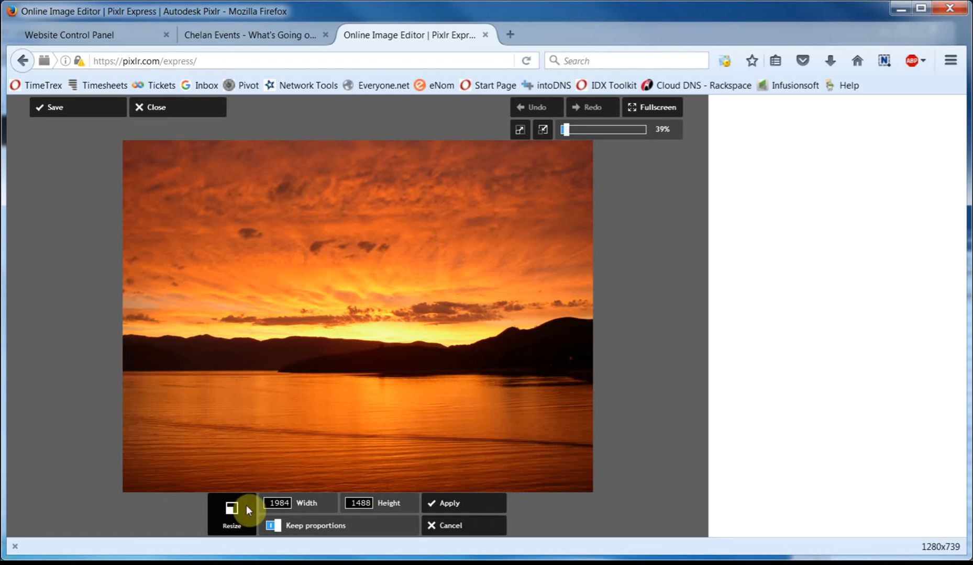
{"action": "double_click", "coordinate": [268, 503]}
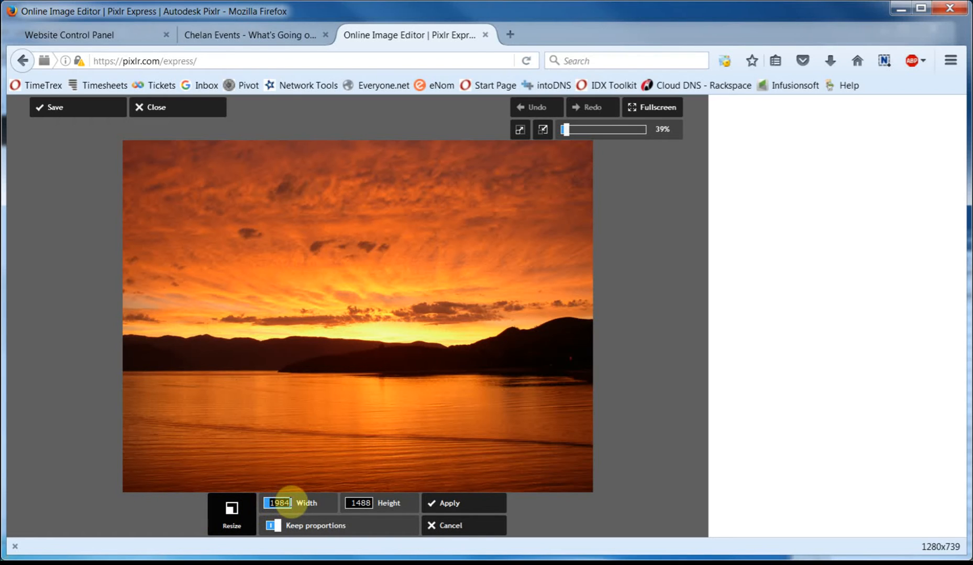
{"action": "type", "text": "300"}
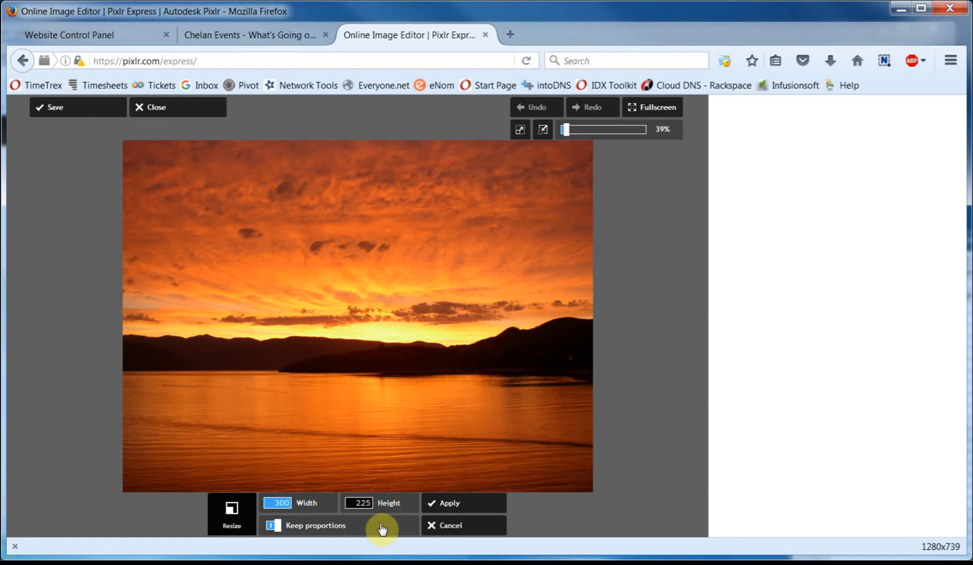
{"action": "left_click", "coordinate": [443, 504]}
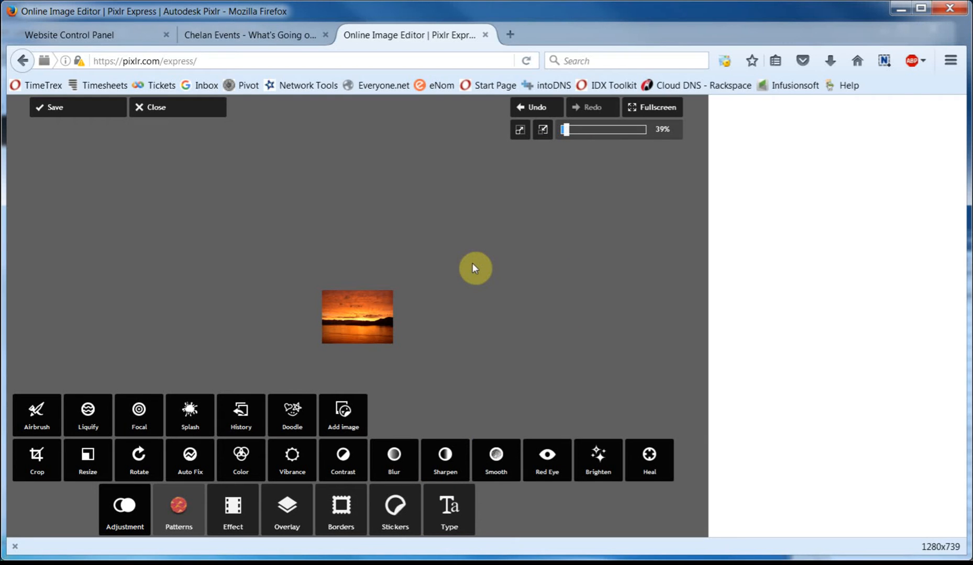
{"action": "left_click_drag", "start_coordinate": [567, 135], "coordinate": [605, 145]}
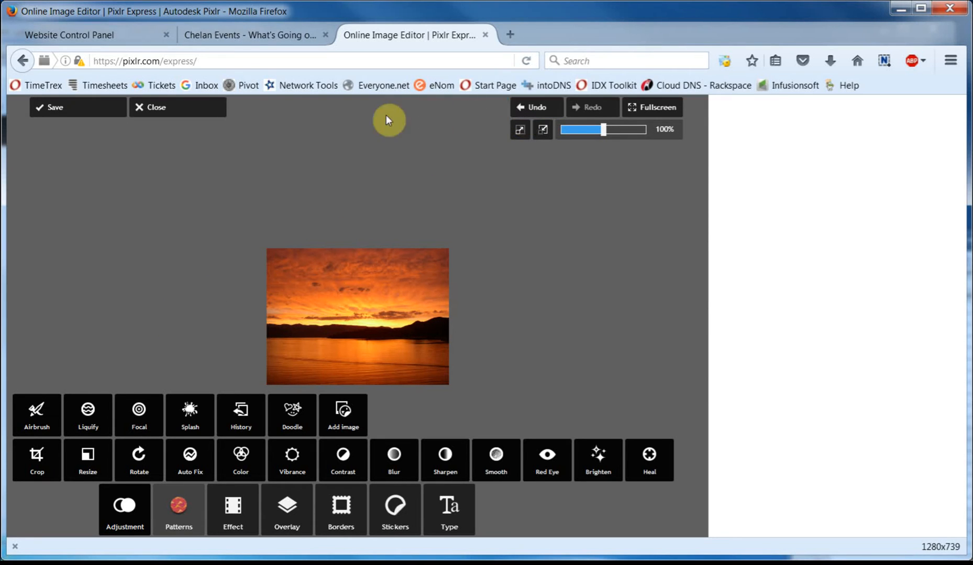
- Save the resized photo as Beautiful_Shoreline_Sunset_Resized in the Sample Pictures folder
{"action": "left_click", "coordinate": [54, 107]}
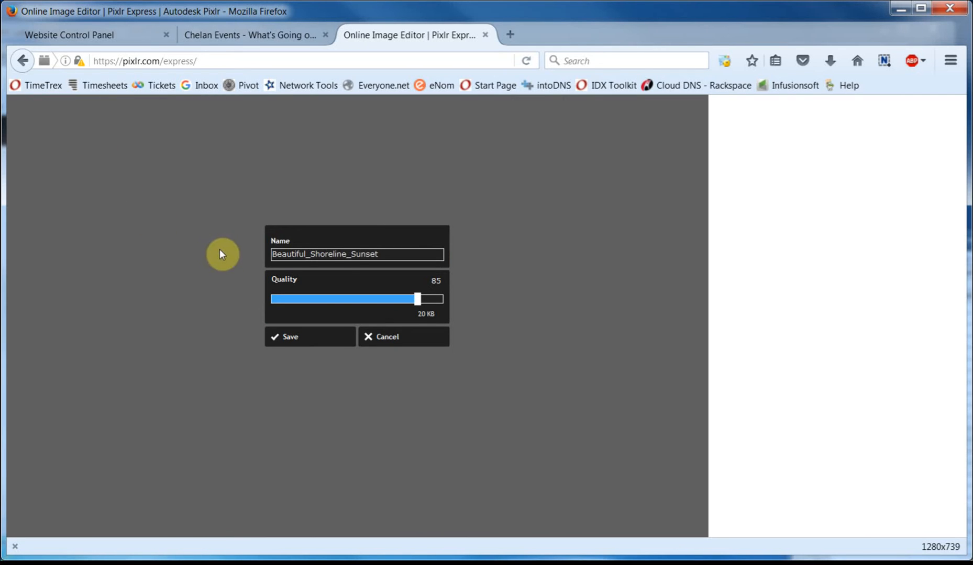
{"action": "double_click", "coordinate": [382, 255]}
{"action": "type", "text": "_Resized"}
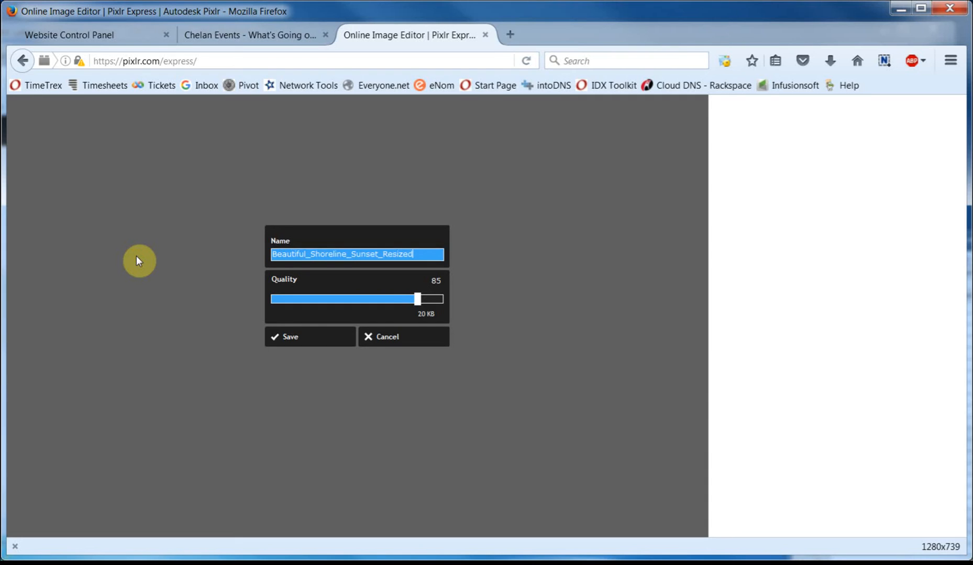
{"action": "left_click", "coordinate": [136, 256]}
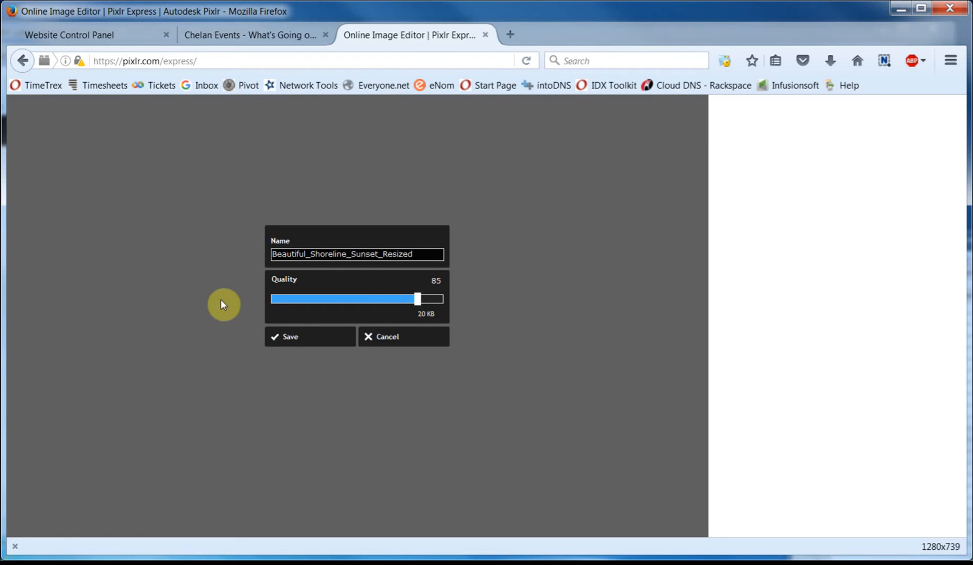
{"action": "left_click", "coordinate": [281, 335]}
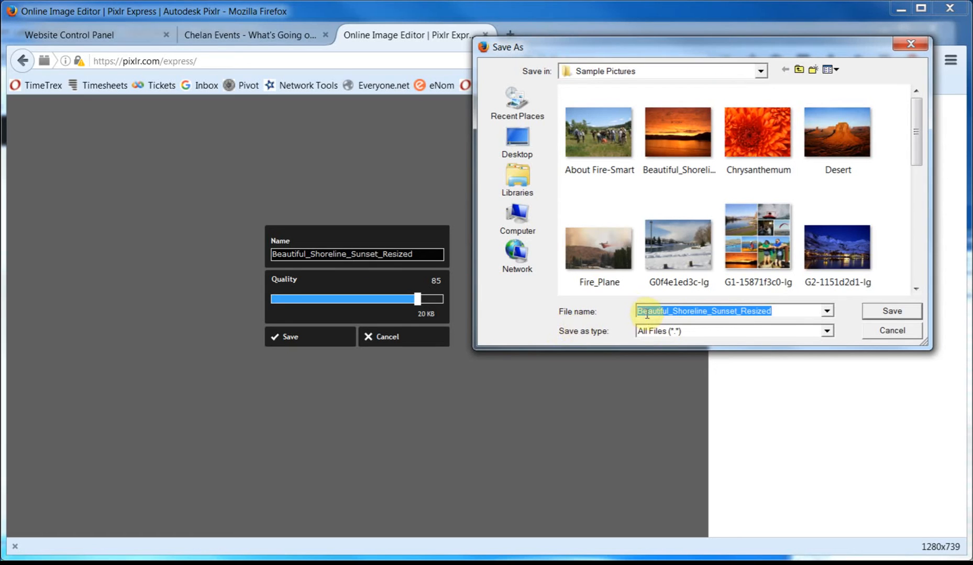
{"action": "left_click", "coordinate": [786, 310]}
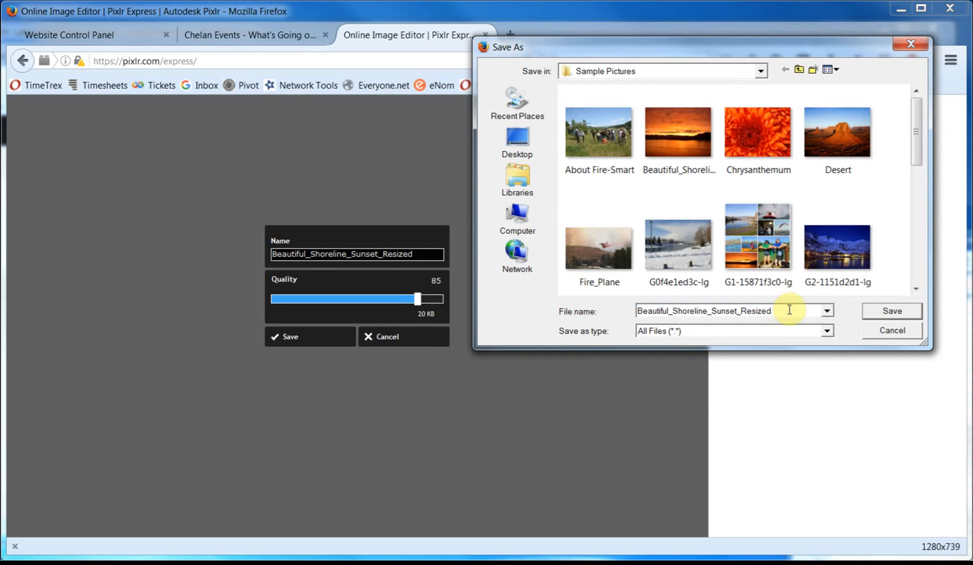
{"action": "left_click", "coordinate": [870, 313]}
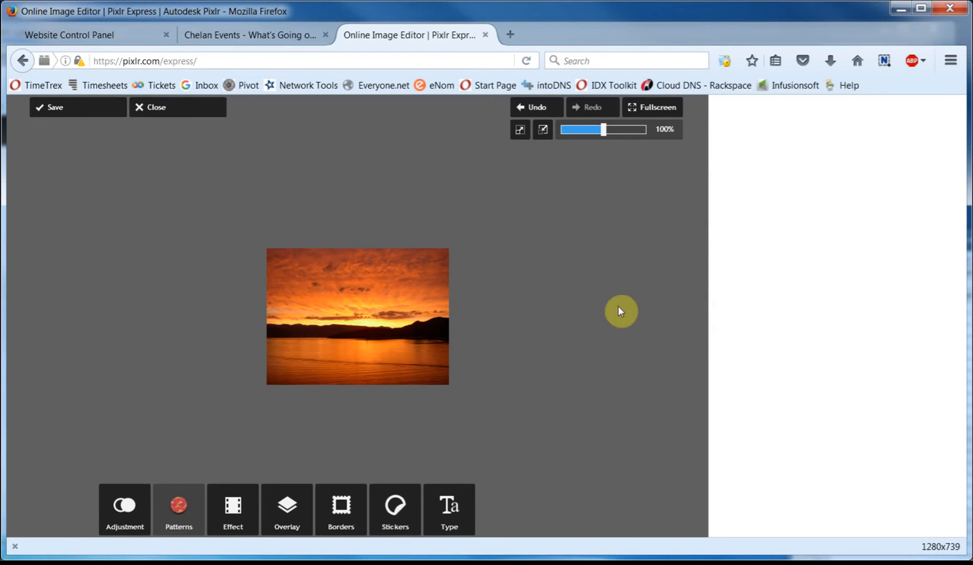
- In the Website Control Panel, start an image after "has managed" in the page text and upload Beautiful_Shoreline_Sunset_Resized from the local machine as its source
{"action": "left_click", "coordinate": [119, 33]}
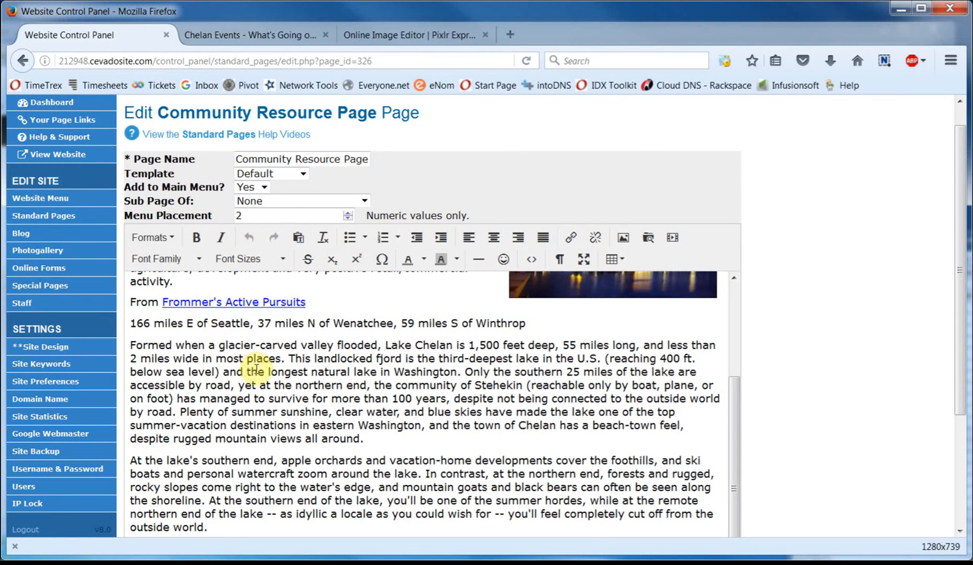
{"action": "left_click", "coordinate": [251, 399]}
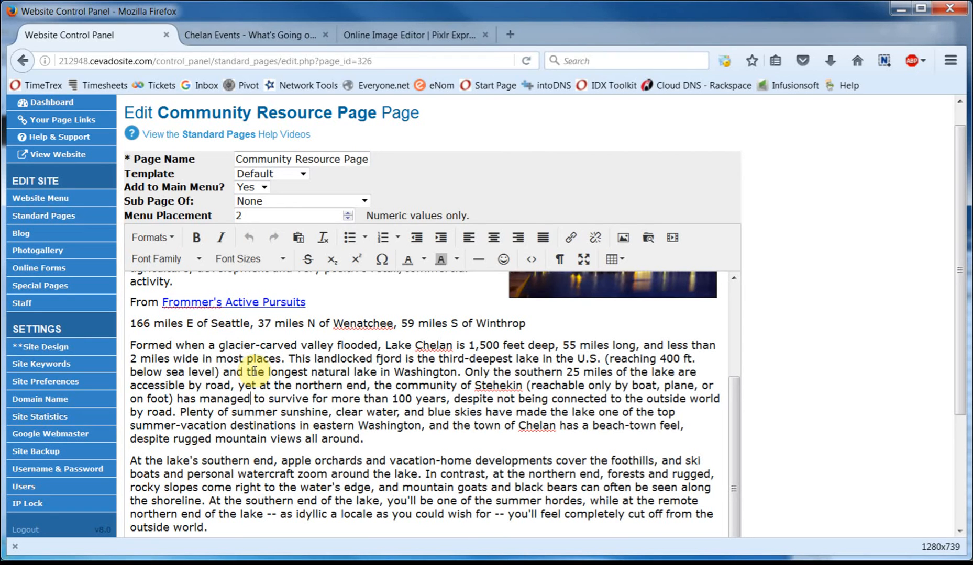
{"action": "left_click", "coordinate": [623, 238]}
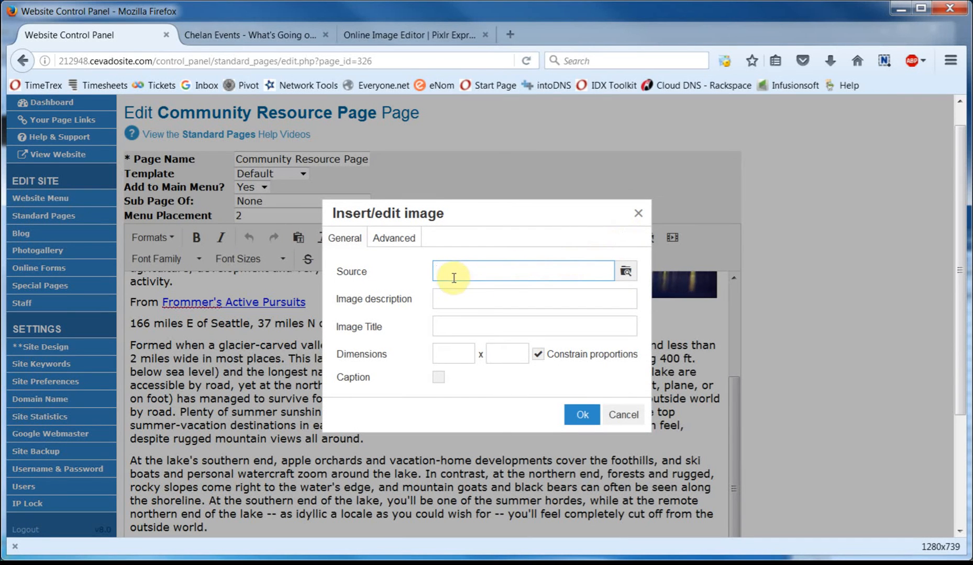
{"action": "left_click", "coordinate": [624, 271]}
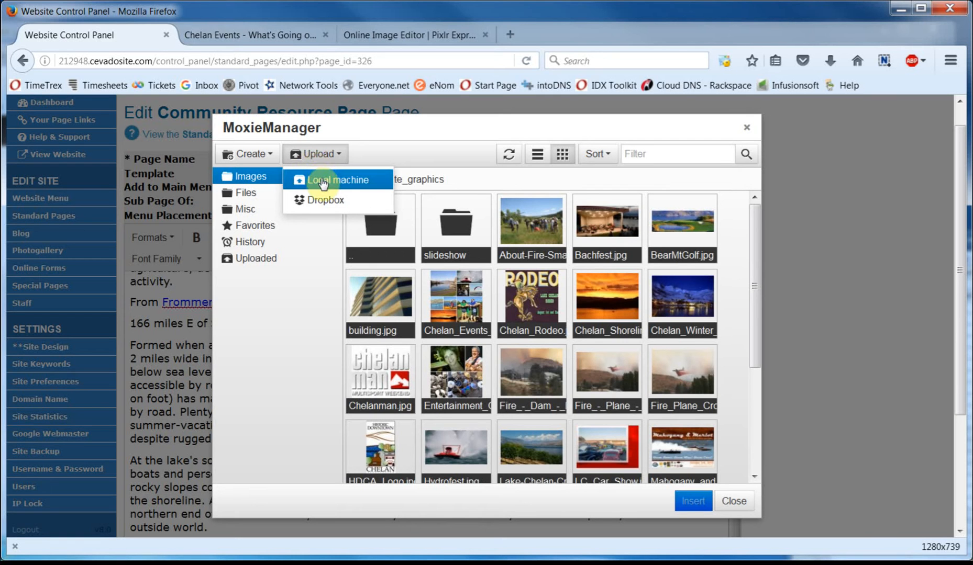
{"action": "left_click", "coordinate": [322, 180]}
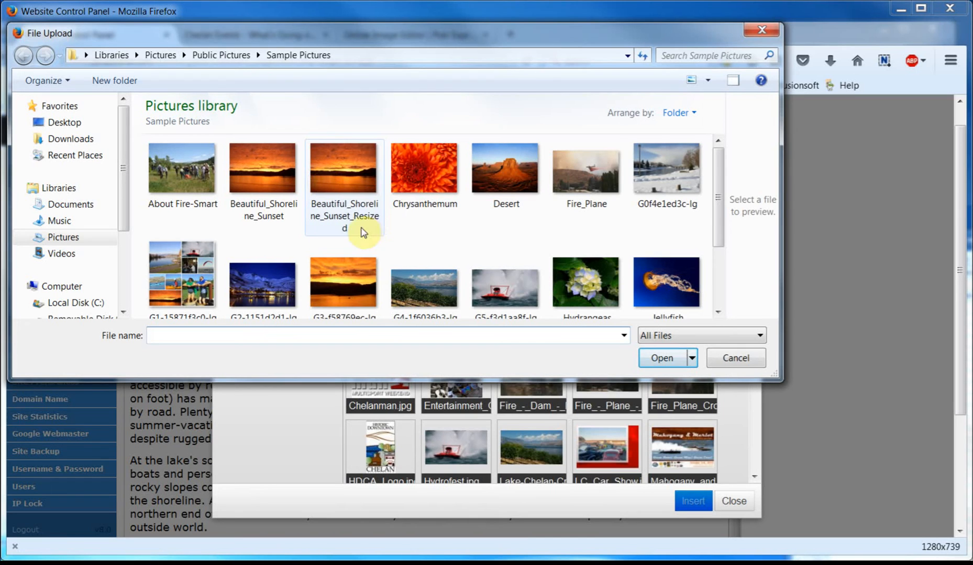
{"action": "left_click", "coordinate": [340, 182]}
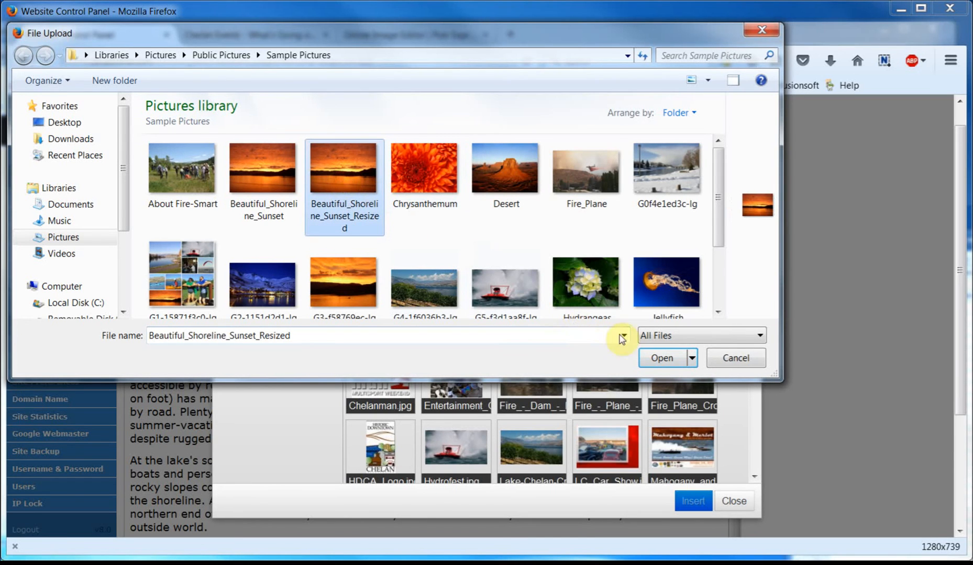
{"action": "left_click", "coordinate": [651, 359]}
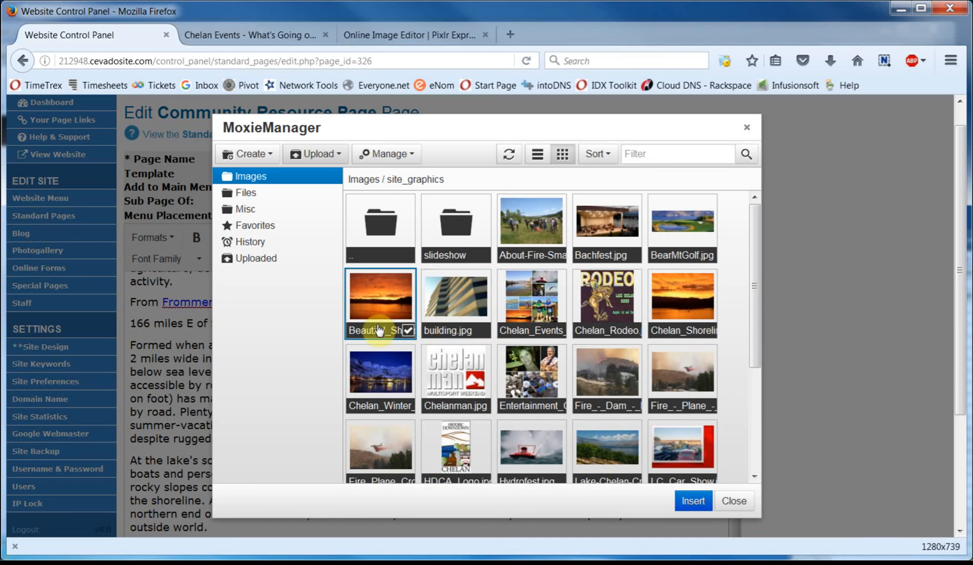
{"action": "left_click", "coordinate": [683, 504]}
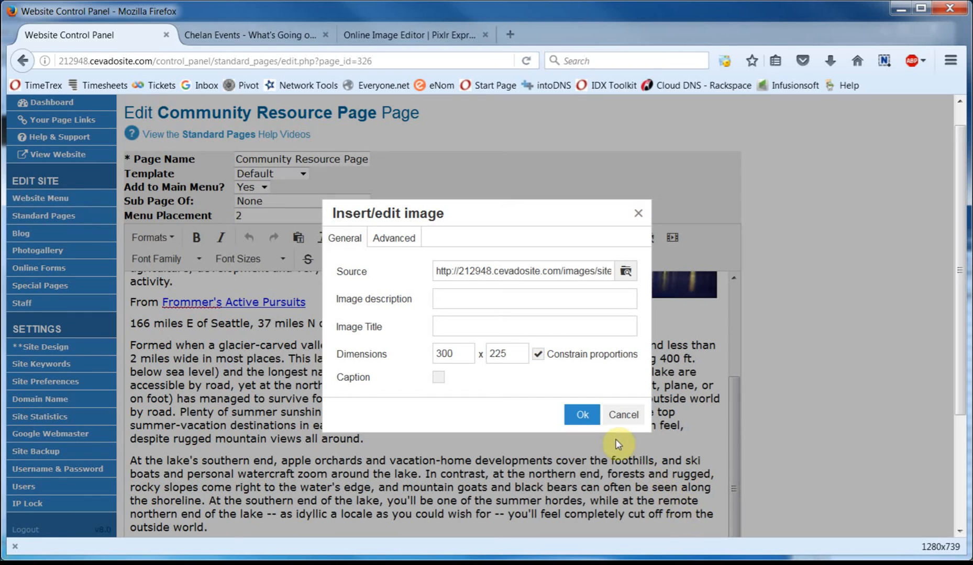
- Insert the image with vertical and horizontal space of 10 and a border of 1, and align it left so the text wraps around it
{"action": "left_click", "coordinate": [405, 244]}
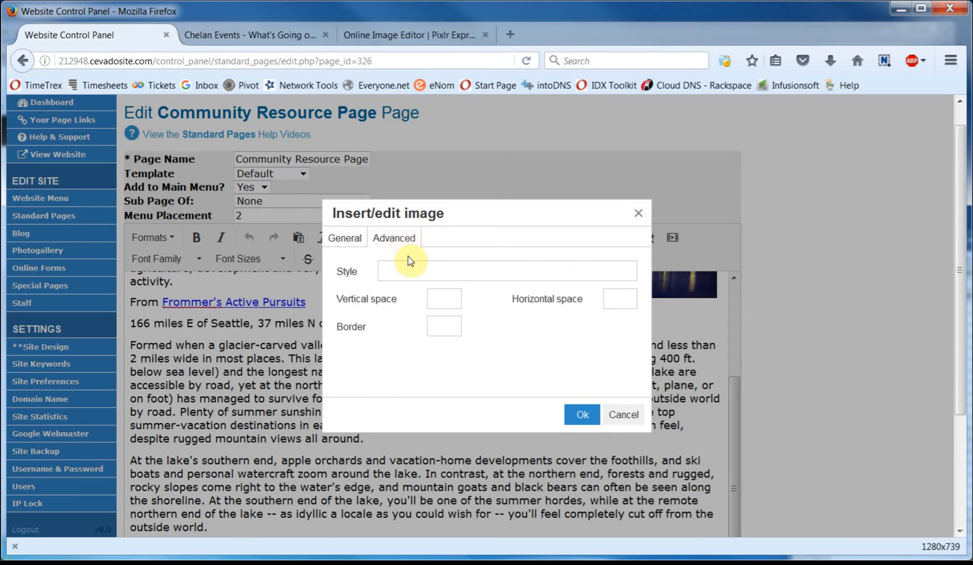
{"action": "left_click", "coordinate": [435, 302]}
{"action": "type", "text": "10"}
{"action": "left_click", "coordinate": [610, 300]}
{"action": "type", "text": "10"}
{"action": "left_click", "coordinate": [435, 326]}
{"action": "type", "text": "1"}
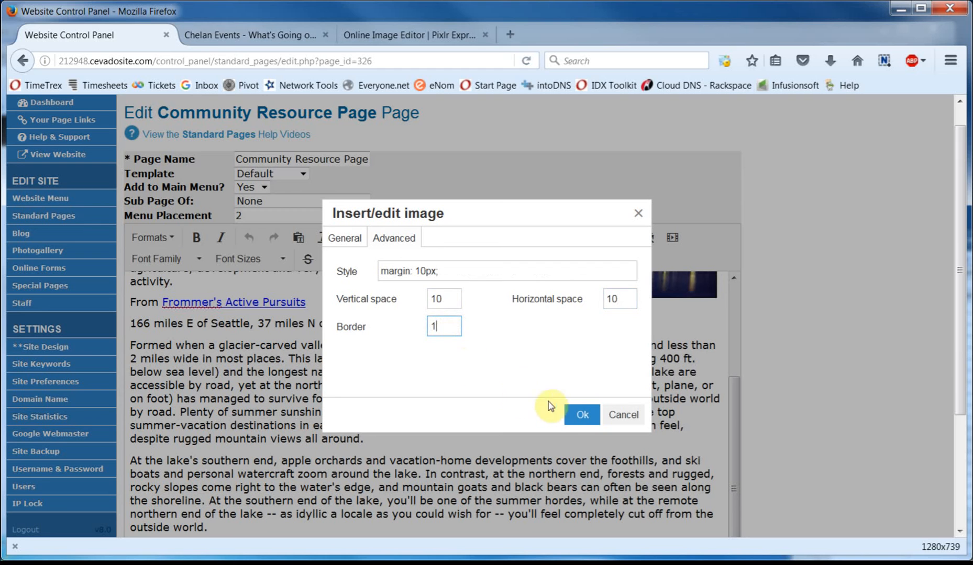
{"action": "left_click", "coordinate": [571, 414]}
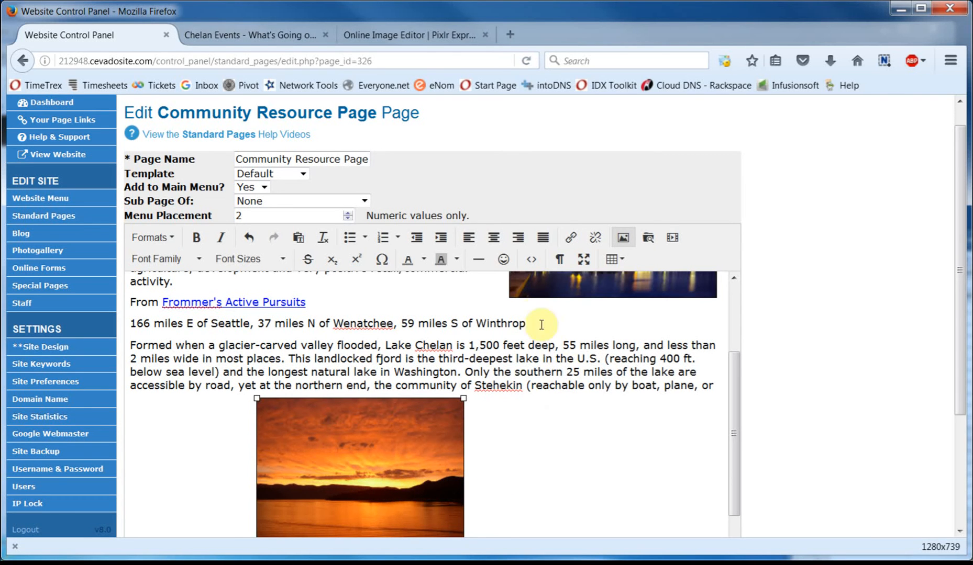
{"action": "left_click", "coordinate": [473, 239]}
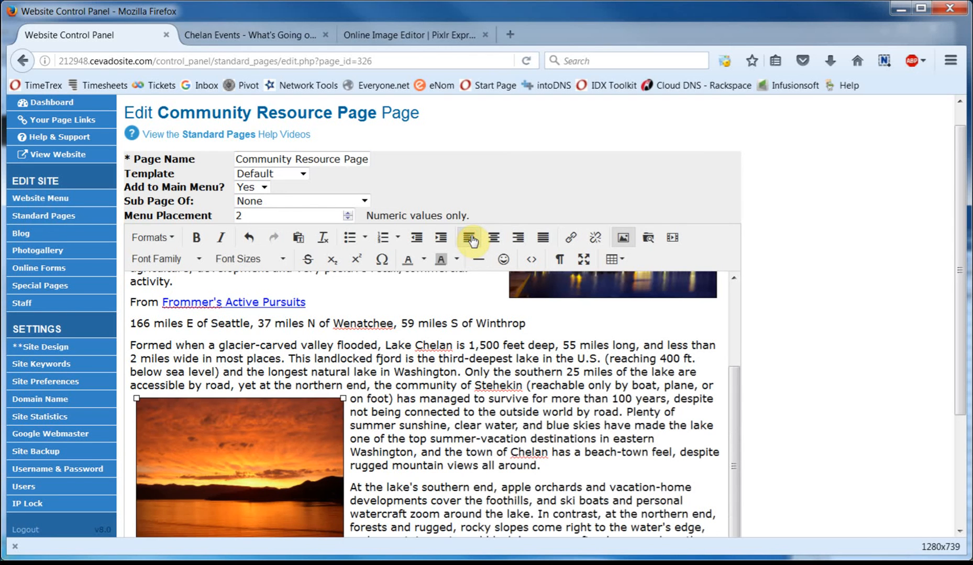
- Save the edited Community Resource Page with its newly inserted sunset image
{"action": "scroll", "coordinate": [551, 419], "scroll_direction": "down", "scroll_amount": 1}
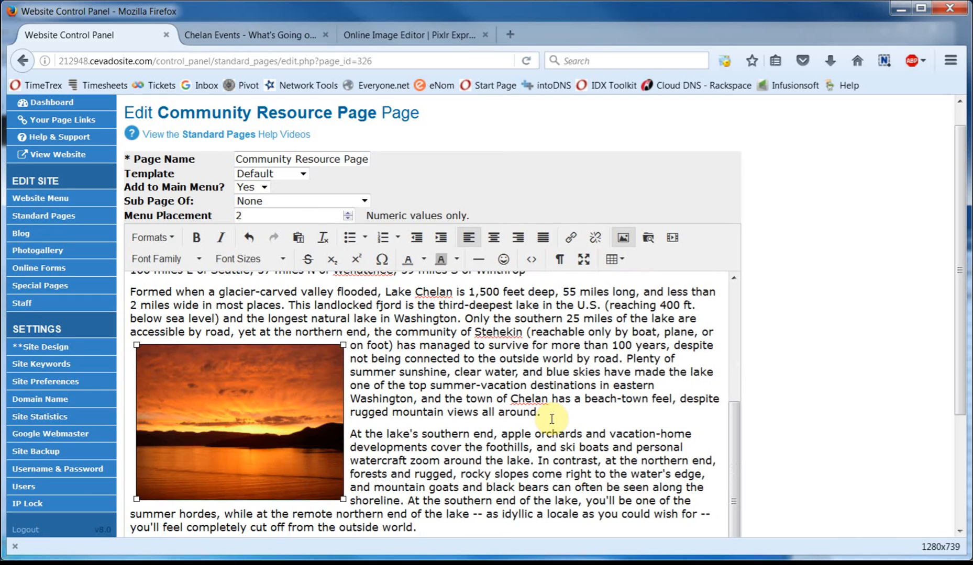
{"action": "scroll", "coordinate": [825, 417], "scroll_direction": "down", "scroll_amount": 3}
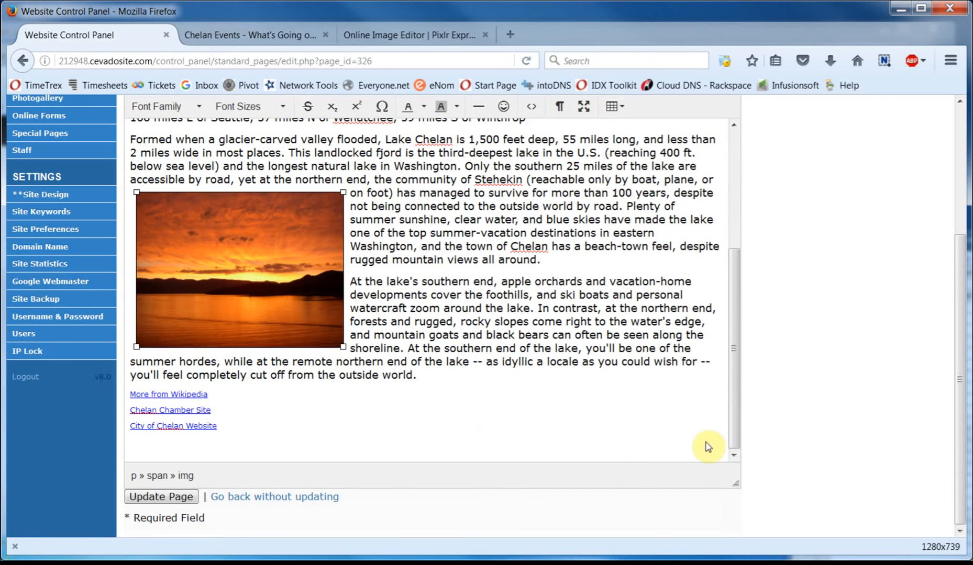
{"action": "left_click", "coordinate": [174, 498]}
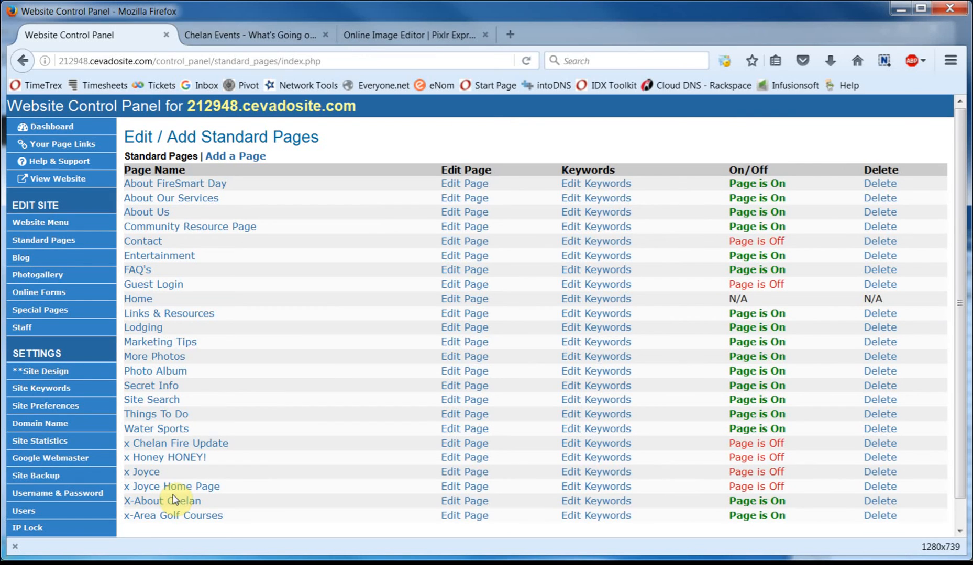
- Reload the live Community Resource Page and check how the sunset photo sits in the text
{"action": "left_click", "coordinate": [217, 34]}
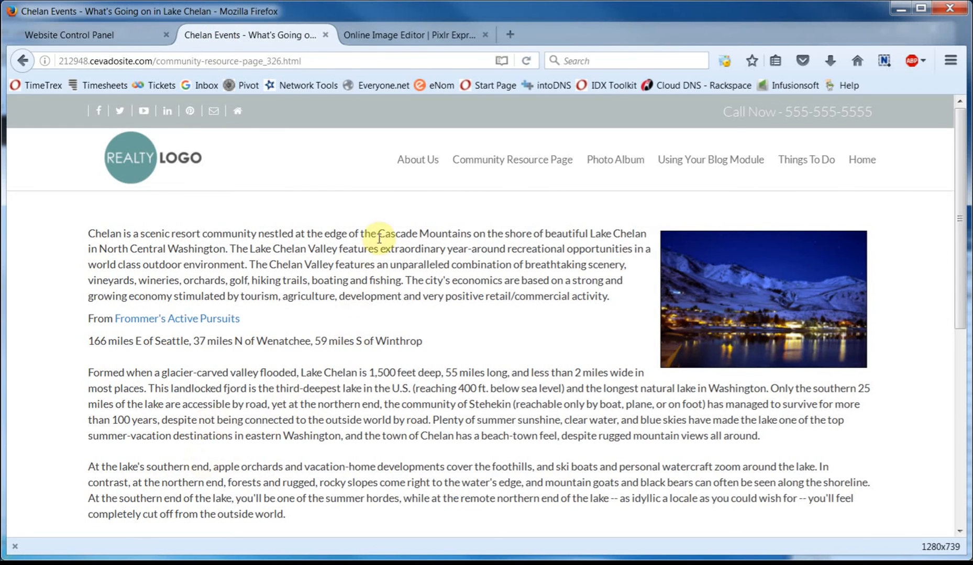
{"action": "left_click", "coordinate": [526, 61]}
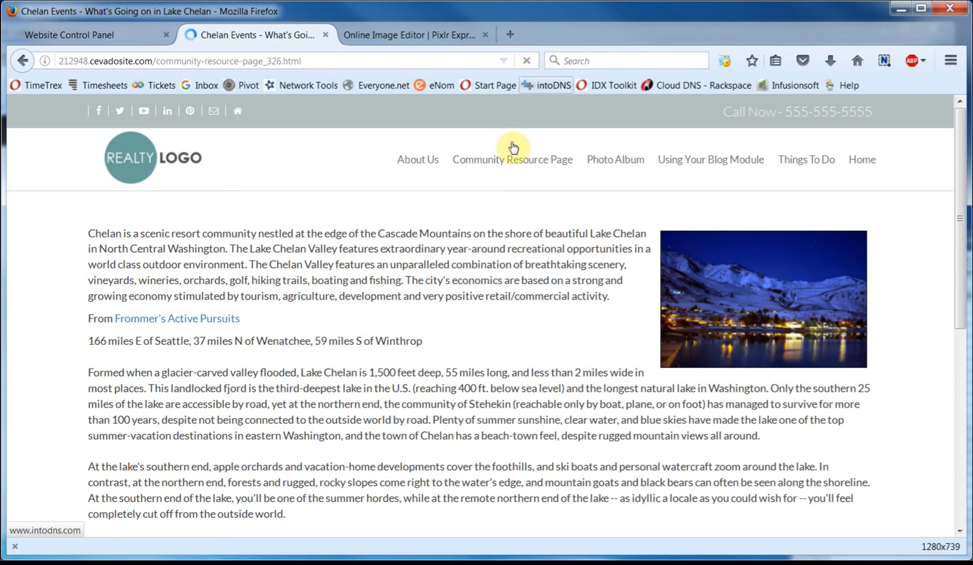
{"action": "scroll", "coordinate": [79, 292], "scroll_direction": "down", "scroll_amount": 3}
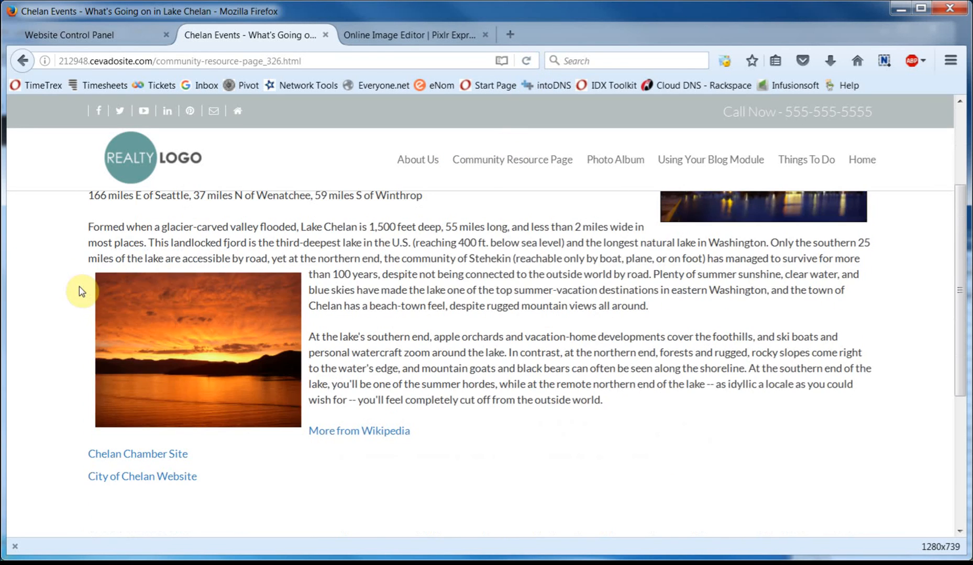